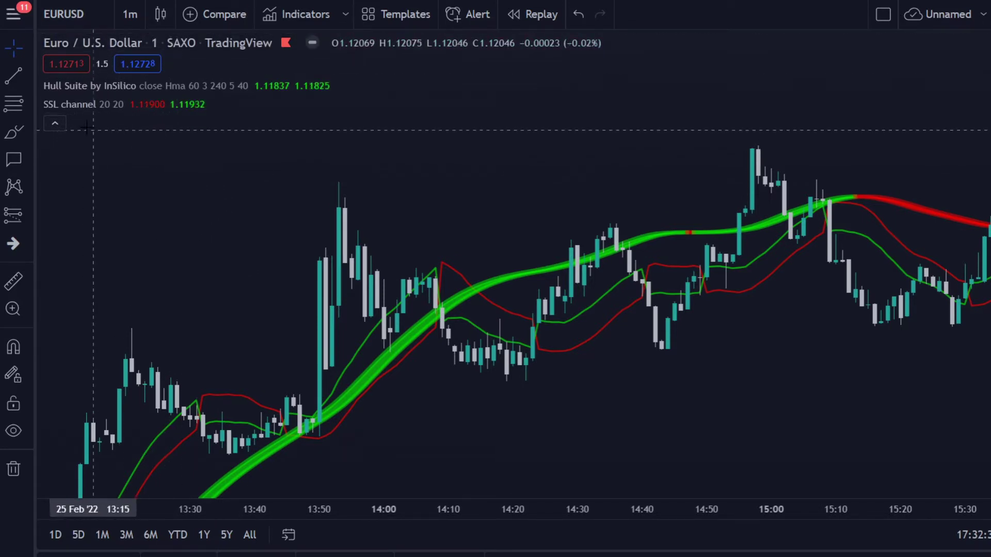
Step: Search the indicator library for 'hull suite' and 'ssl channel', then close it without adding anything
left_click(302, 24)
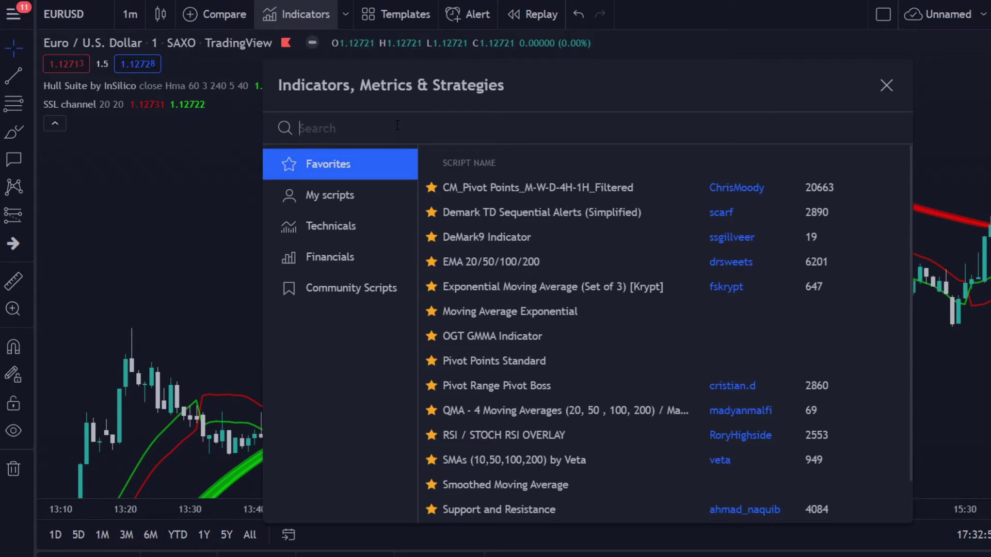
type("hull suite")
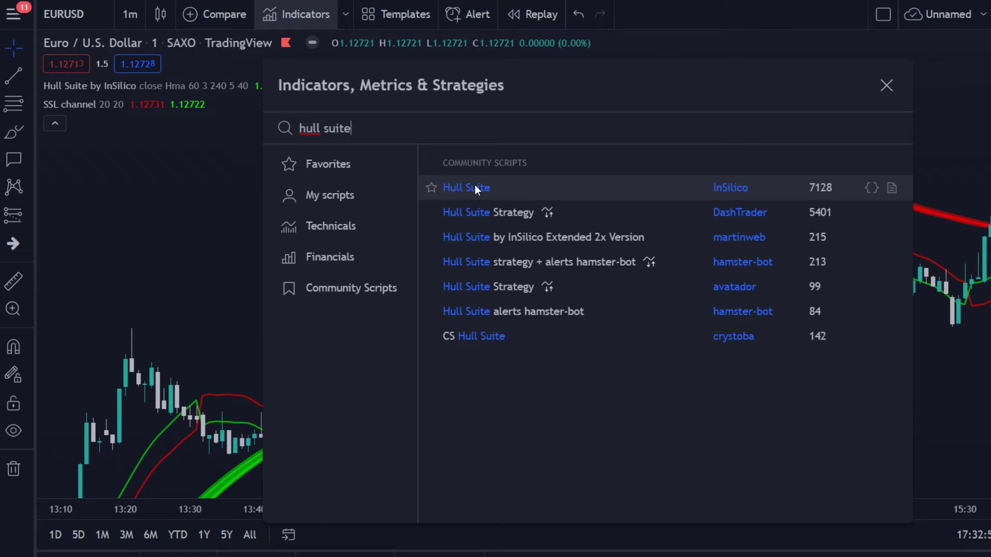
triple_click(298, 132)
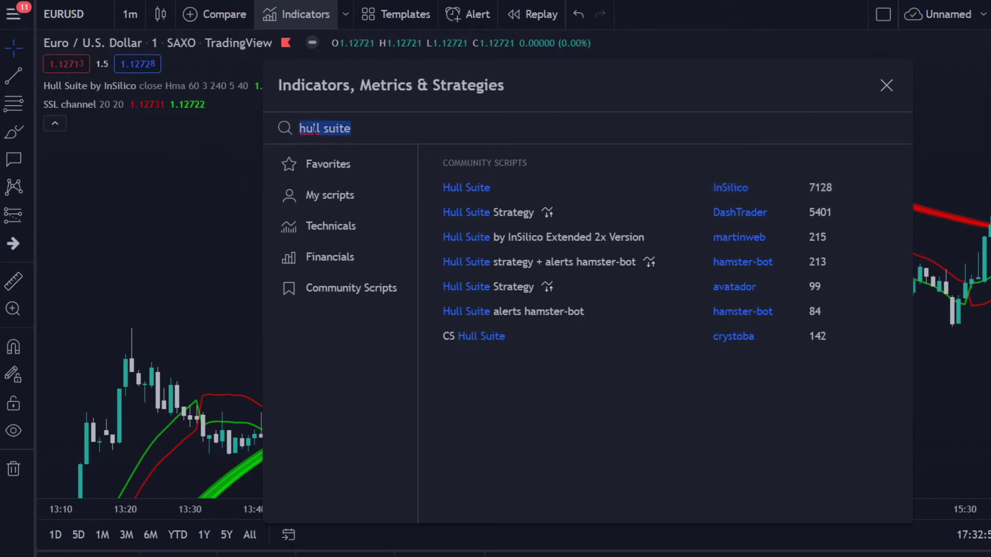
type("ssl channel")
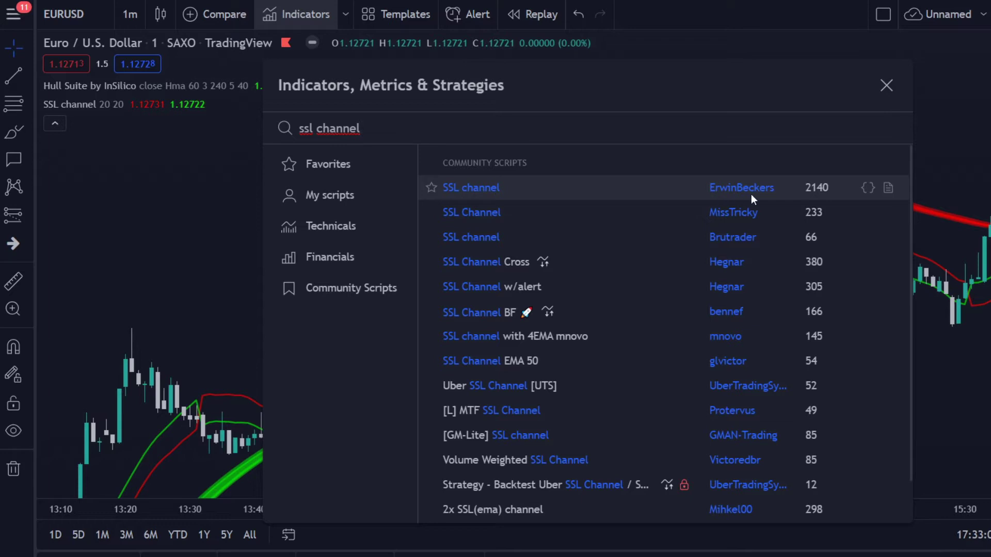
key("Escape")
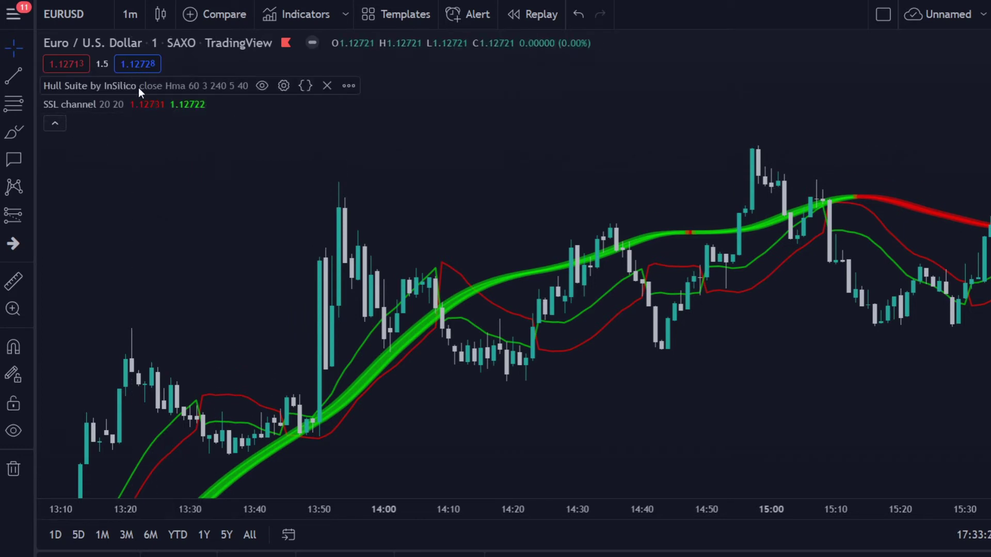
Step: Review the Hull Suite colour settings and the SSL channel settings, leaving both unchanged
left_click(283, 87)
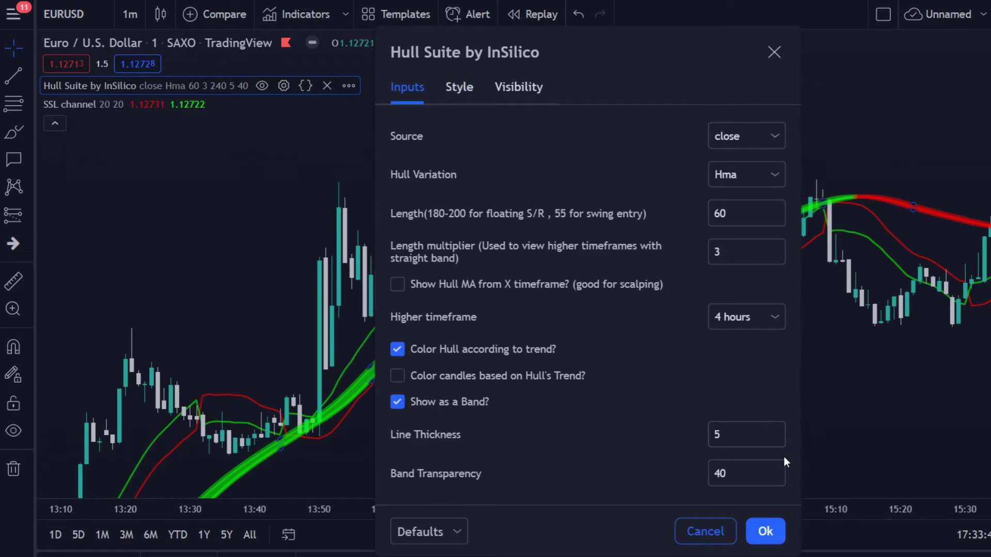
left_click(461, 87)
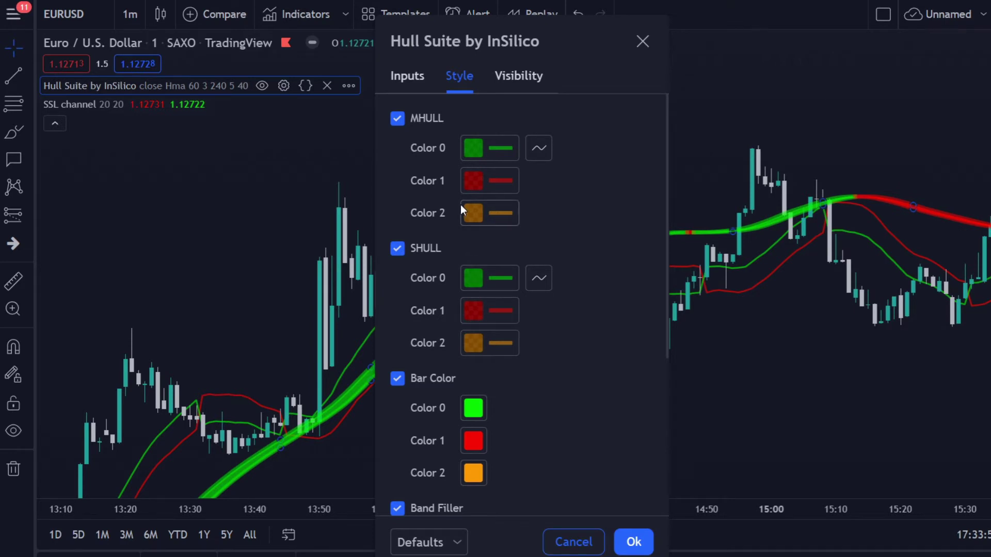
key("Escape")
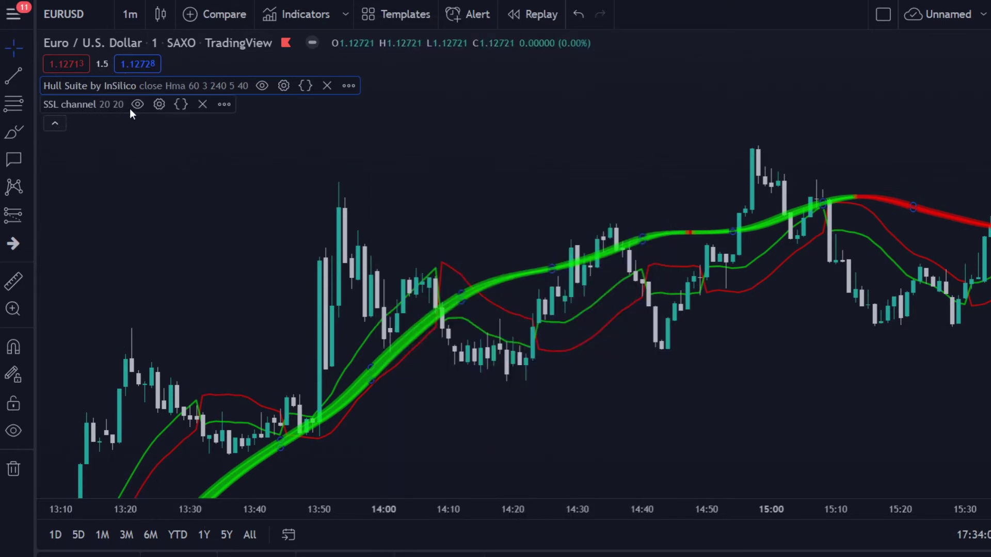
left_click(158, 105)
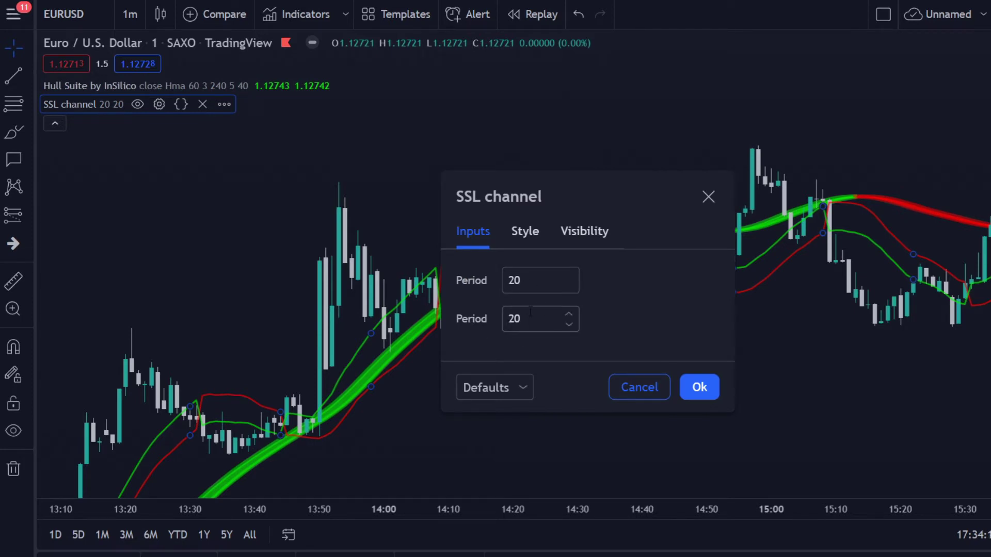
key("Escape")
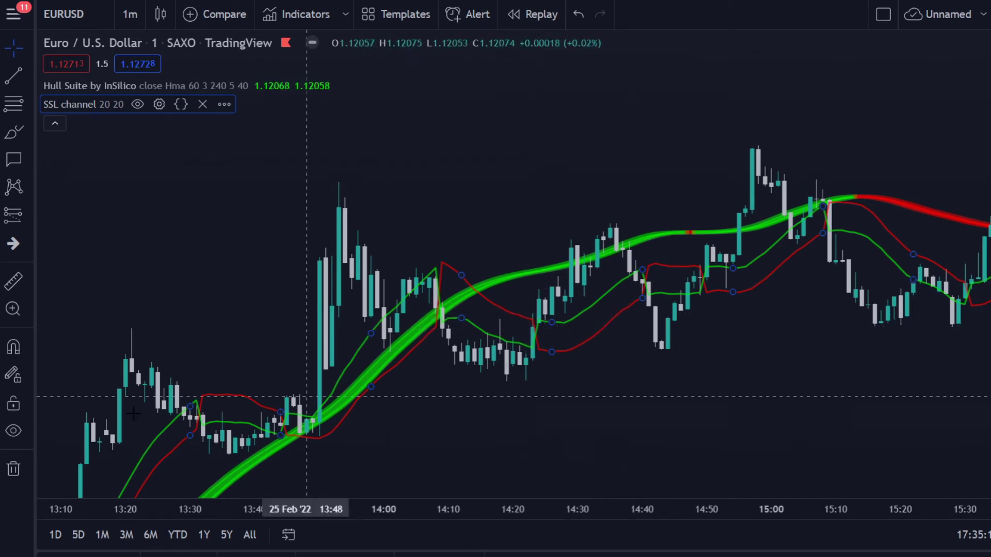
Step: Place a long position at the 14:25 candle with a lowered stop and a raised target for 1.5 risk/reward
left_click(27, 215)
left_click(69, 216)
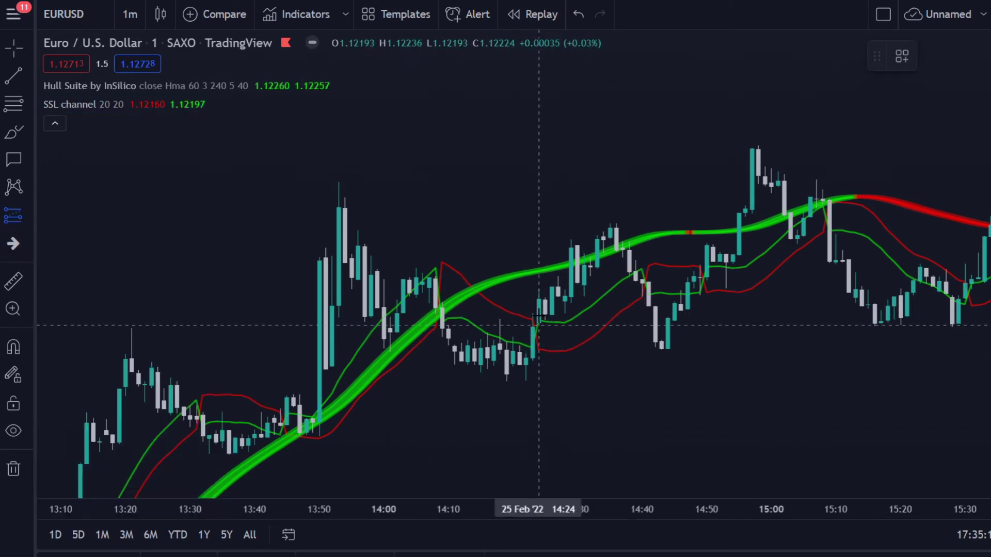
left_click(545, 299)
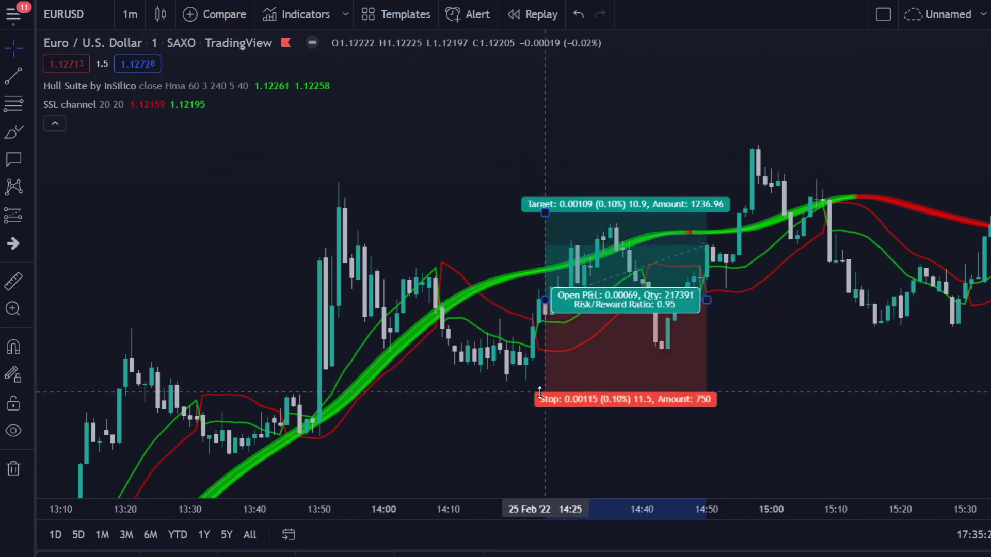
left_click_drag(540, 393, 539, 396)
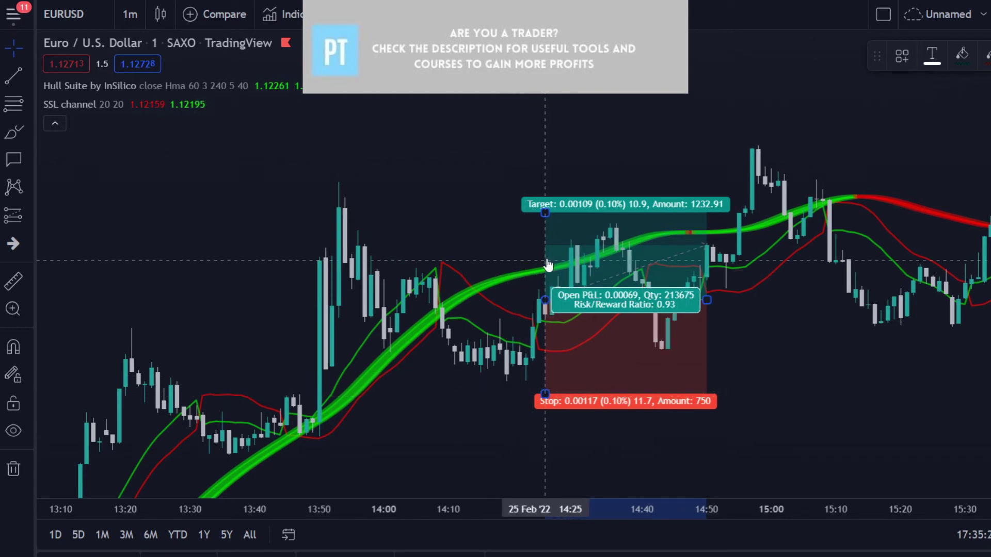
left_click_drag(544, 211, 545, 158)
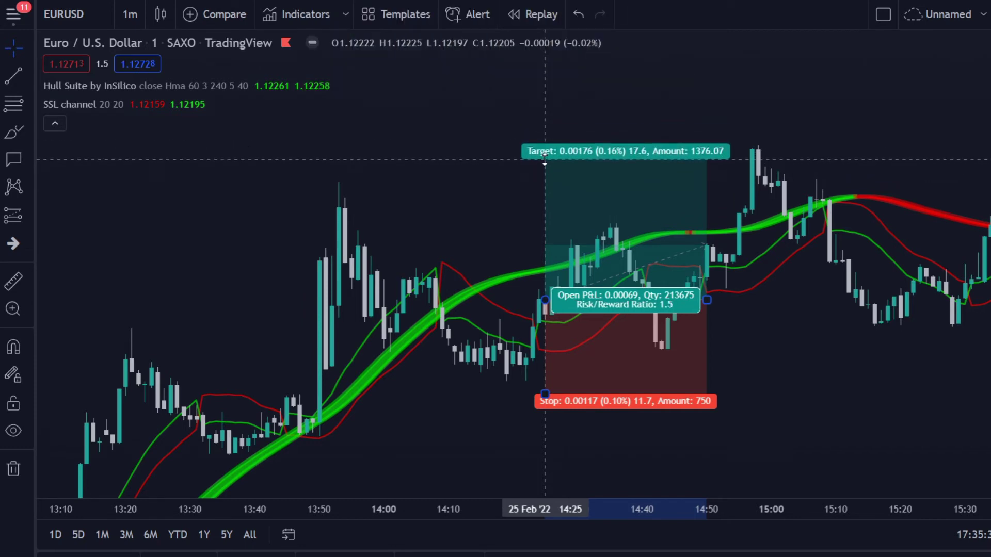
left_click_drag(708, 300, 764, 300)
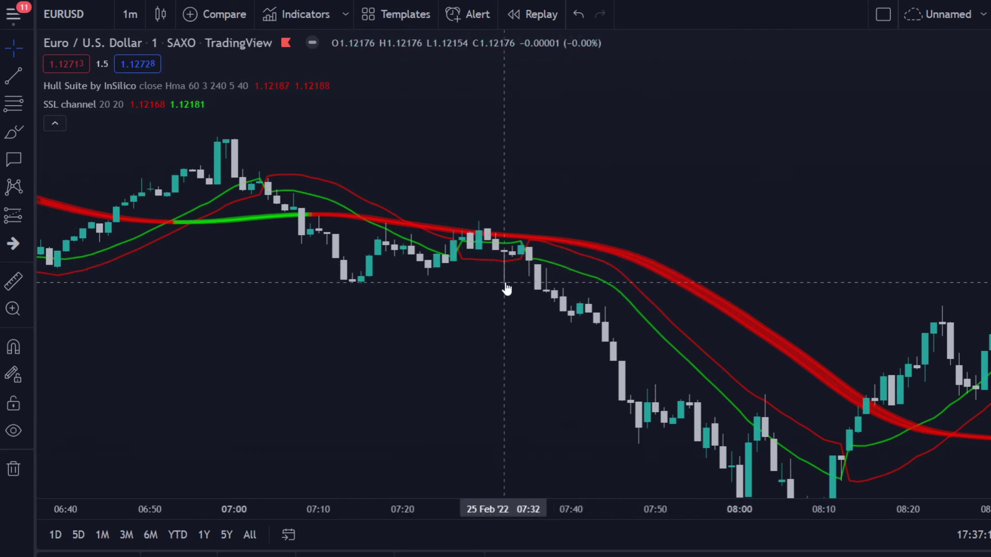
Step: Draw a short position at the 07:35 candle, stop 0.00035 above entry, target about 1.5 risk/reward below
scroll(507, 287, "up", 1)
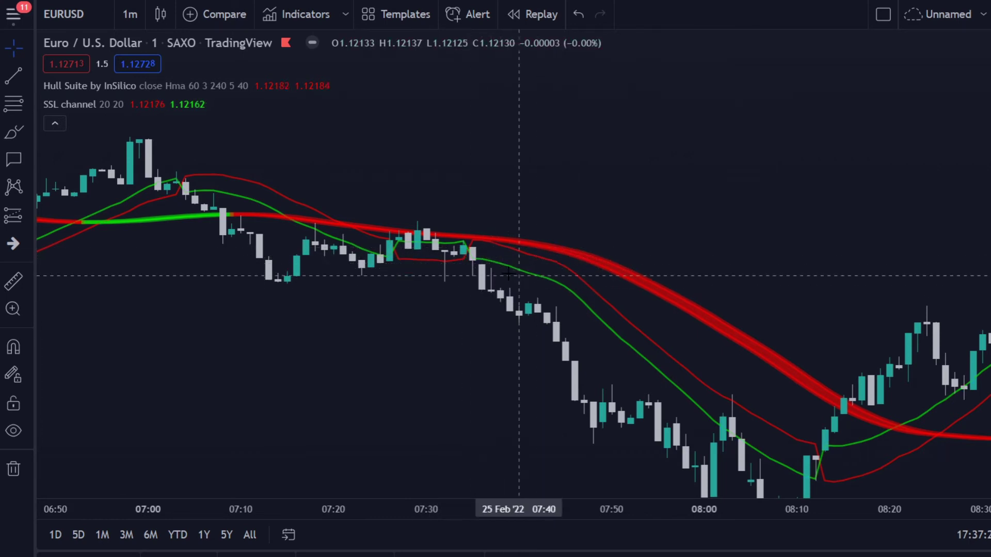
left_click(28, 216)
left_click(78, 248)
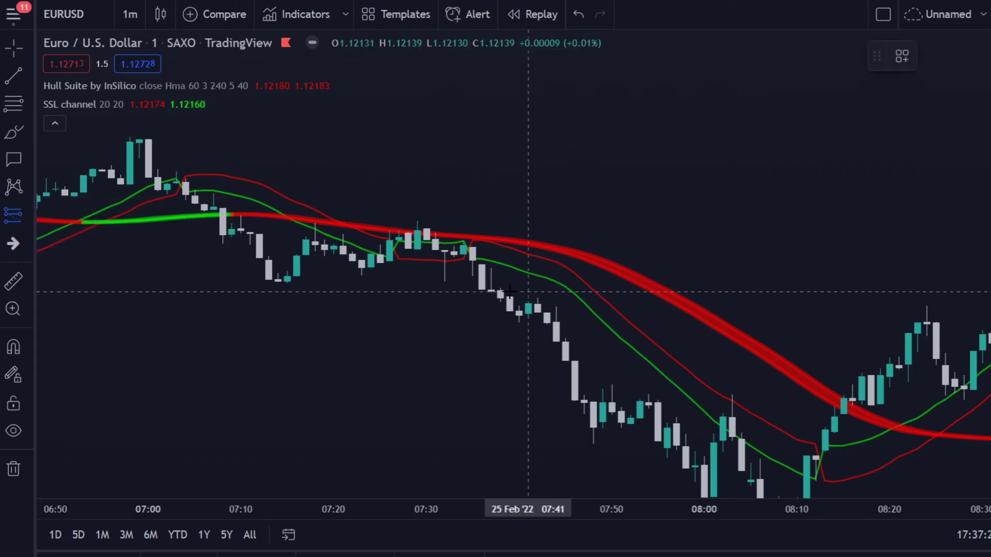
left_click(472, 262)
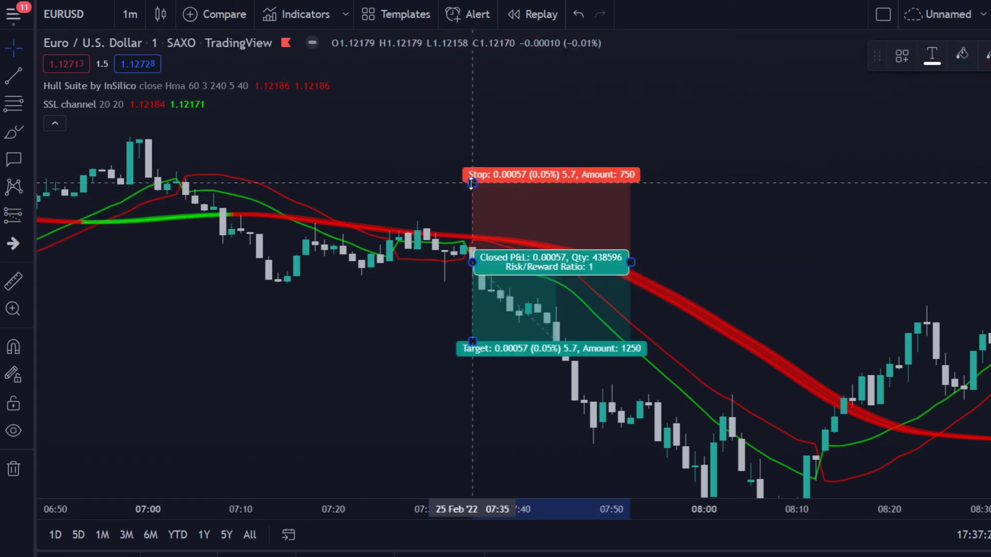
left_click_drag(472, 182, 426, 214)
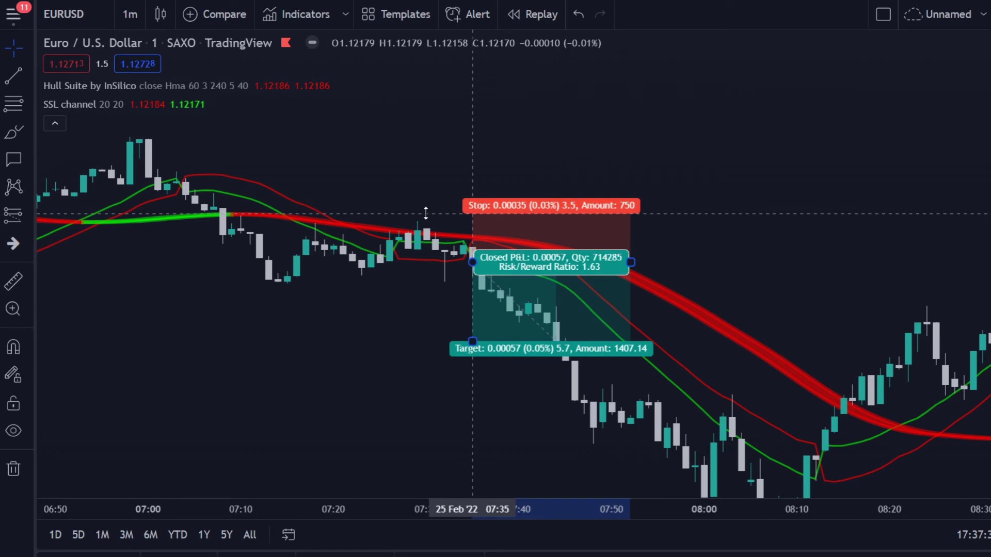
left_click_drag(380, 314, 315, 282)
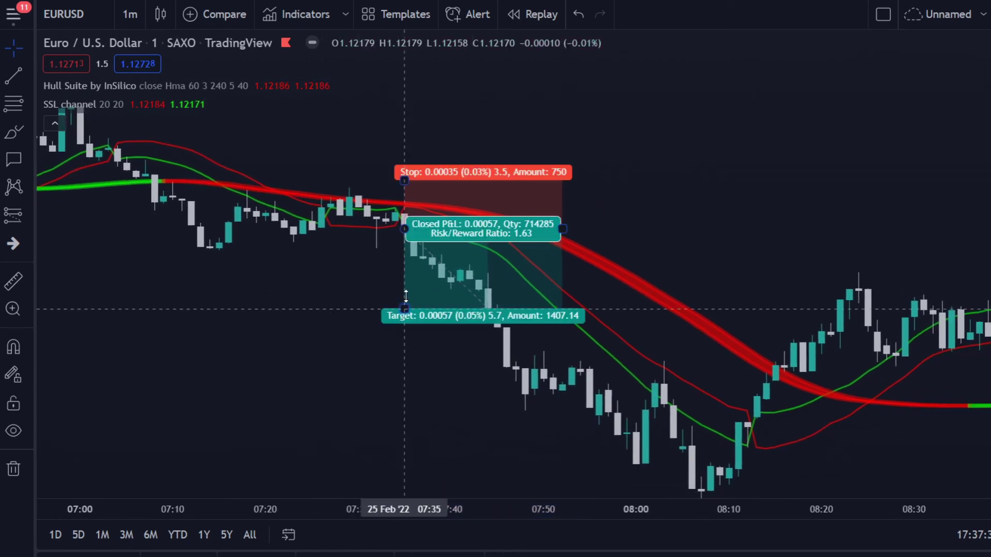
mouse_move(405, 309)
left_mouse_down()
mouse_move(402, 330)
mouse_move(401, 303)
left_mouse_up()
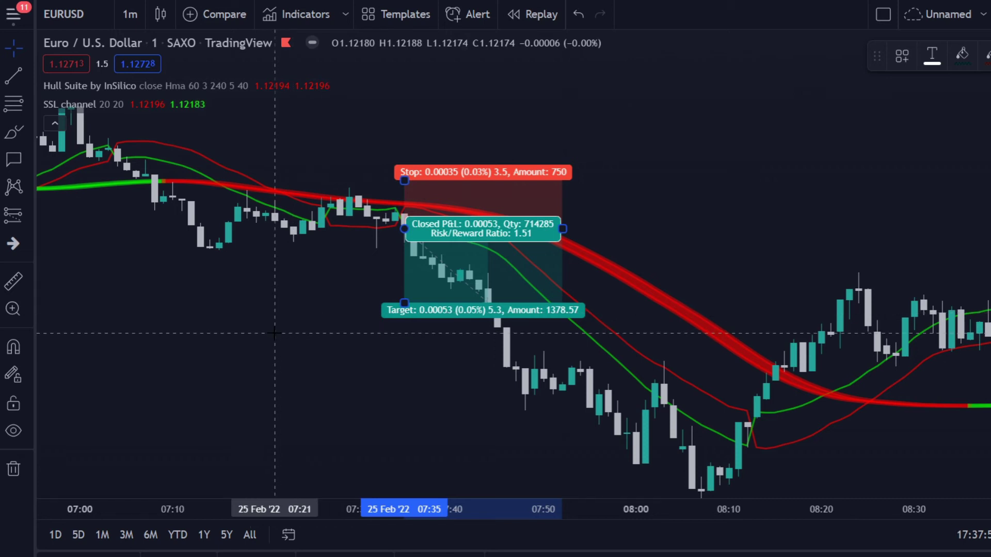
left_click(137, 281)
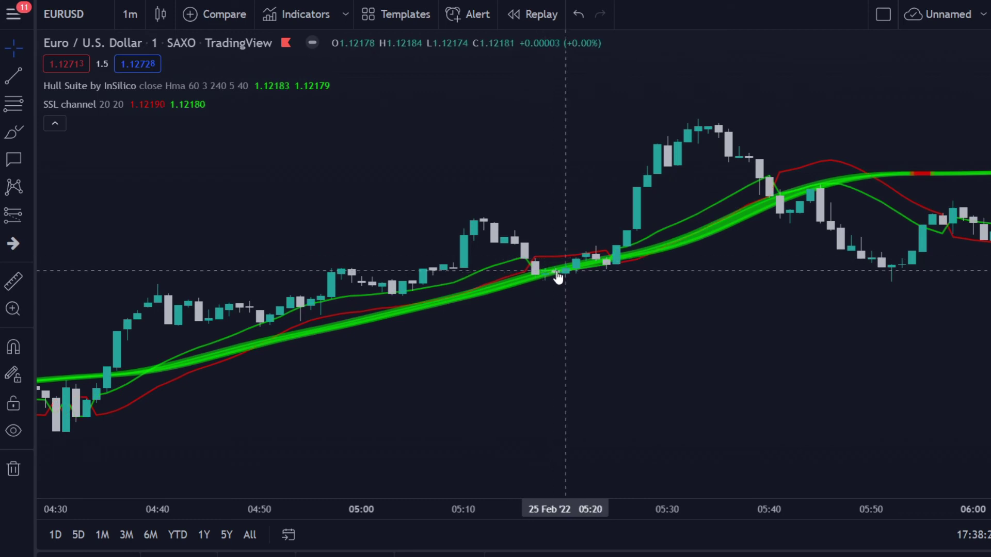
Step: Bring the 05:25 bars into view and place a long position at the 05:25 candle
scroll(520, 311, "up", 2)
left_click_drag(636, 360, 644, 363)
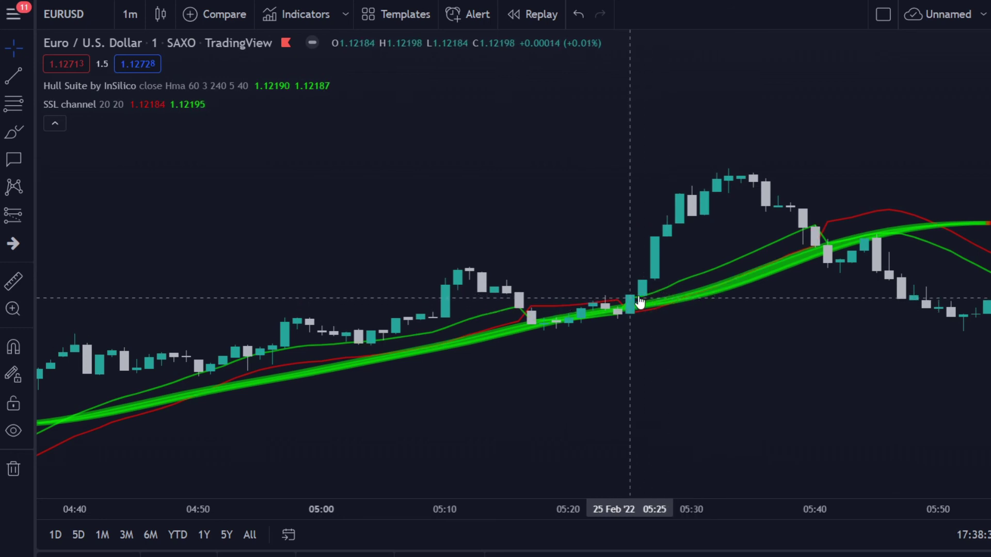
left_click_drag(635, 305, 553, 395)
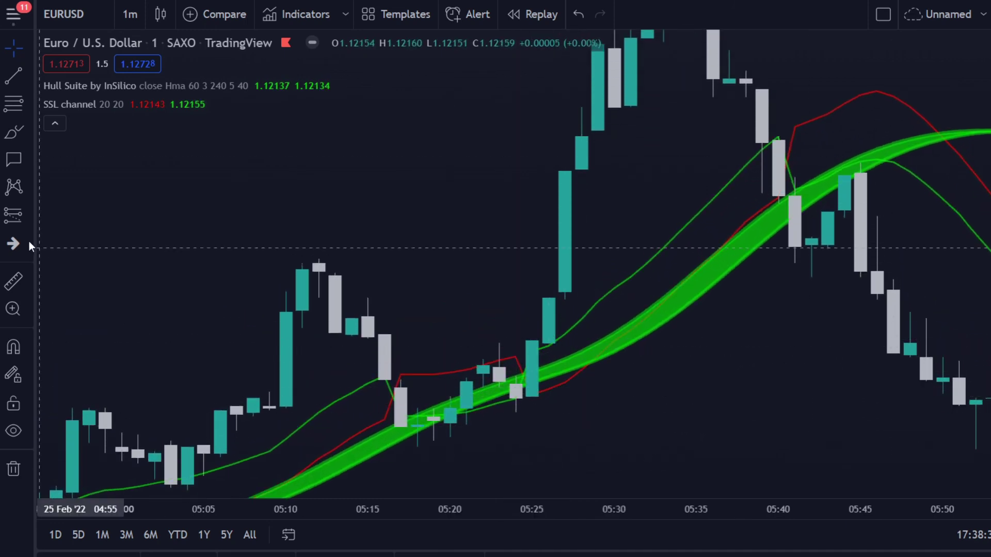
left_click(27, 219)
left_click(65, 214)
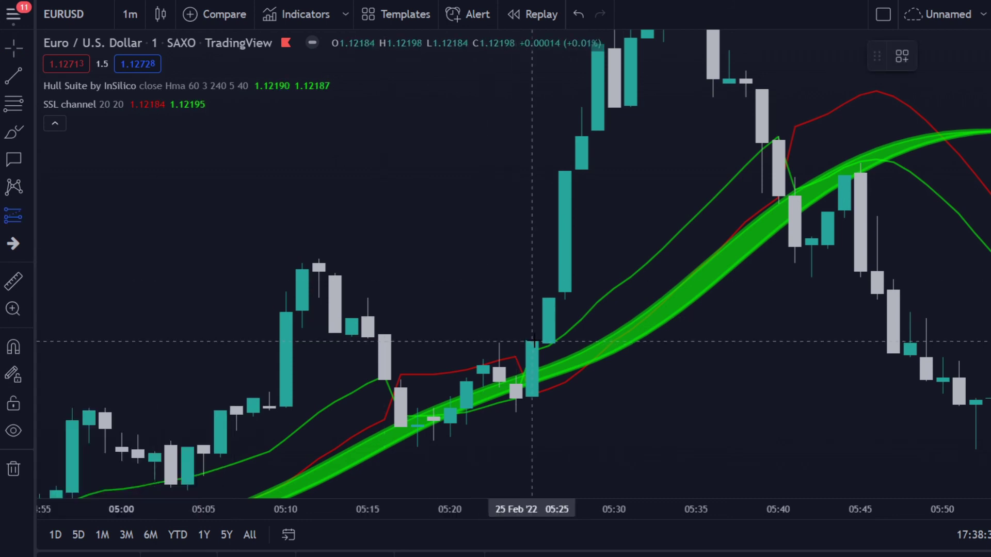
left_click(532, 343)
Step: Set the long position's stop 0.00030 below entry and target 0.00045 above, giving 1.5 risk/reward
left_click_drag(457, 456, 467, 371)
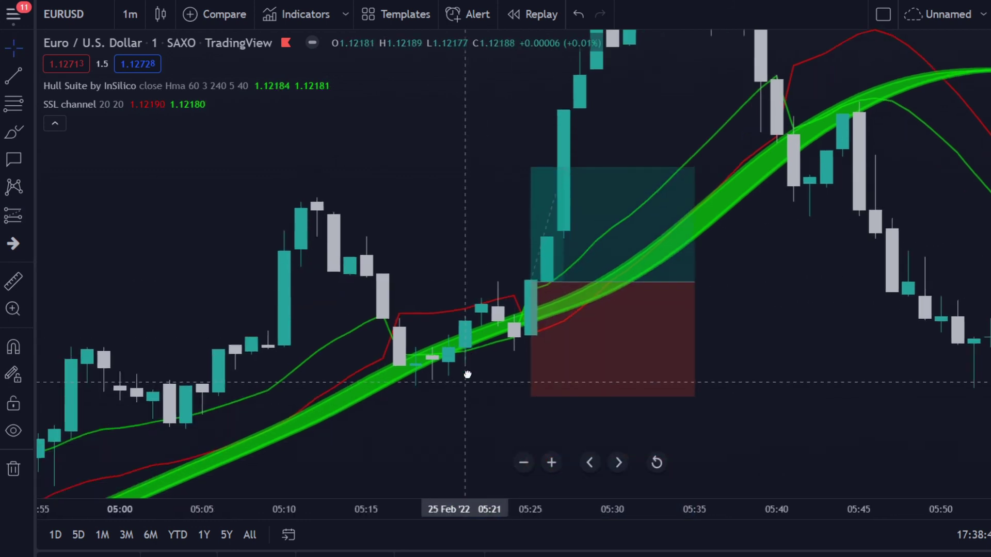
left_click_drag(533, 395, 533, 405)
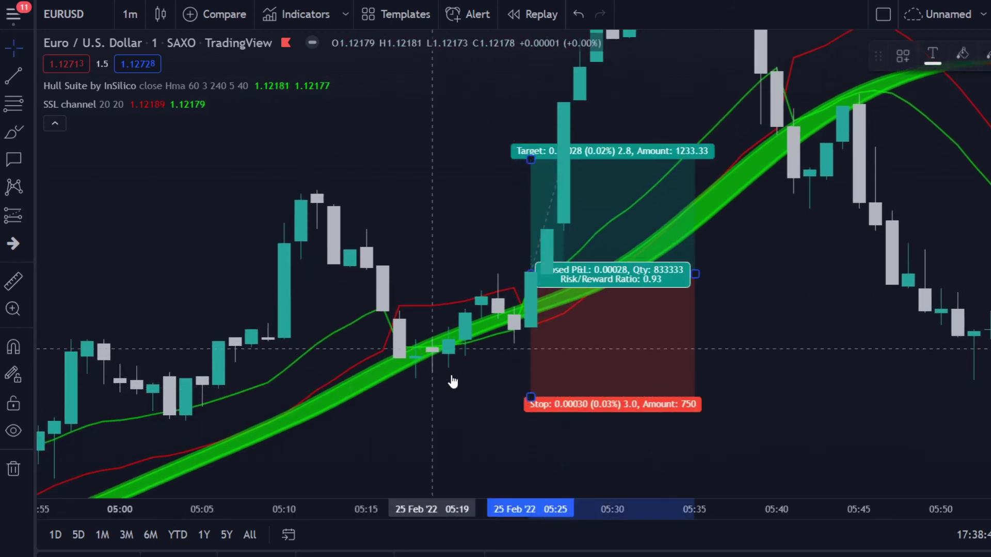
left_click_drag(448, 259, 399, 428)
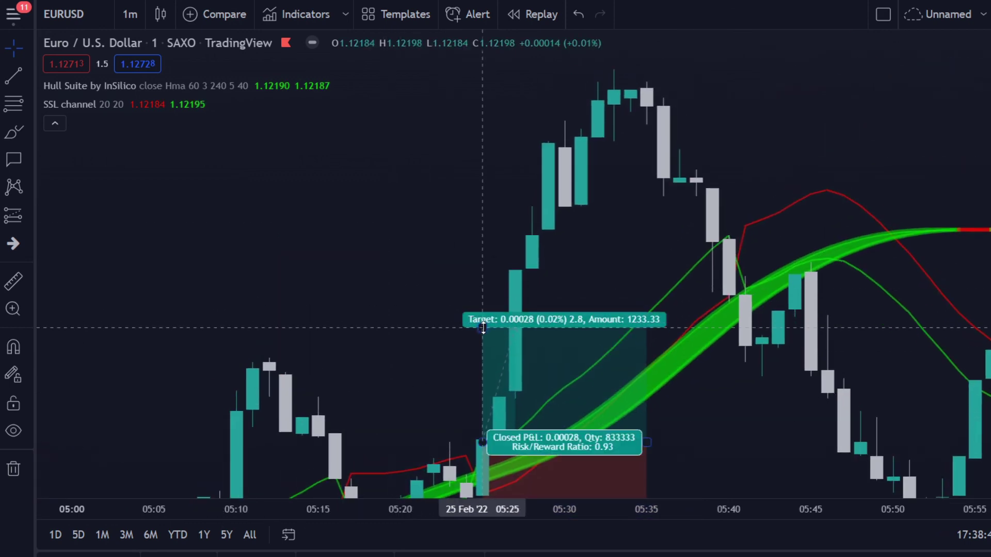
left_click_drag(483, 327, 484, 258)
left_click_drag(462, 307, 427, 252)
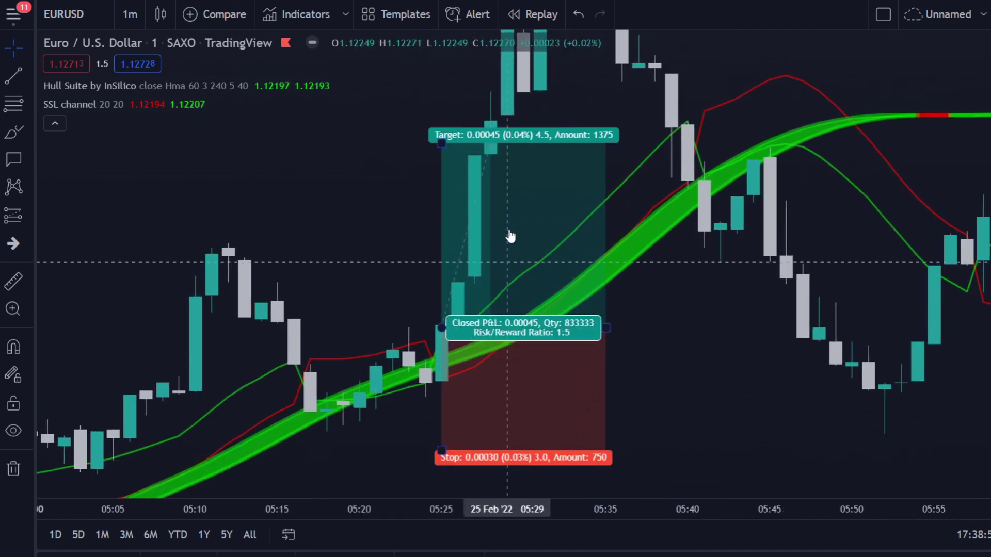
left_click(657, 359)
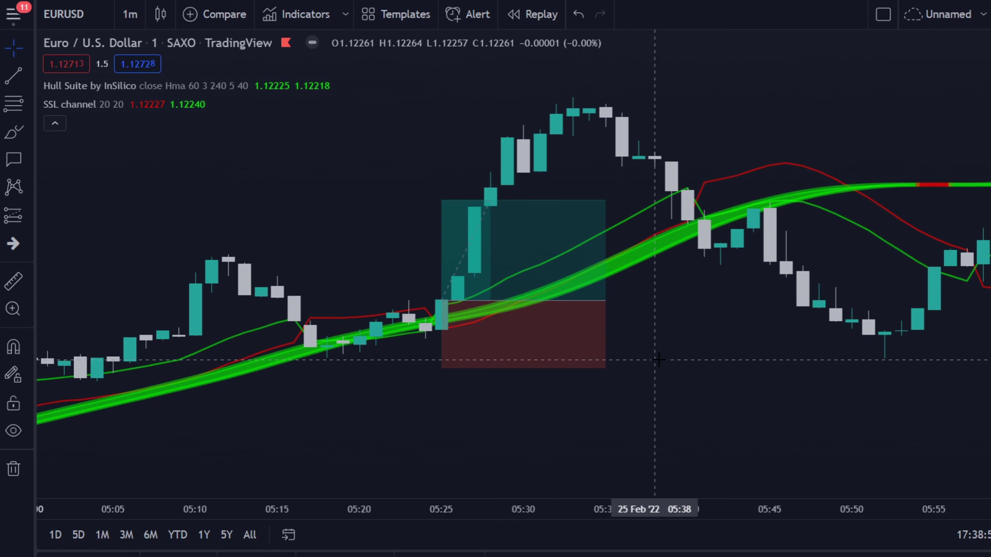